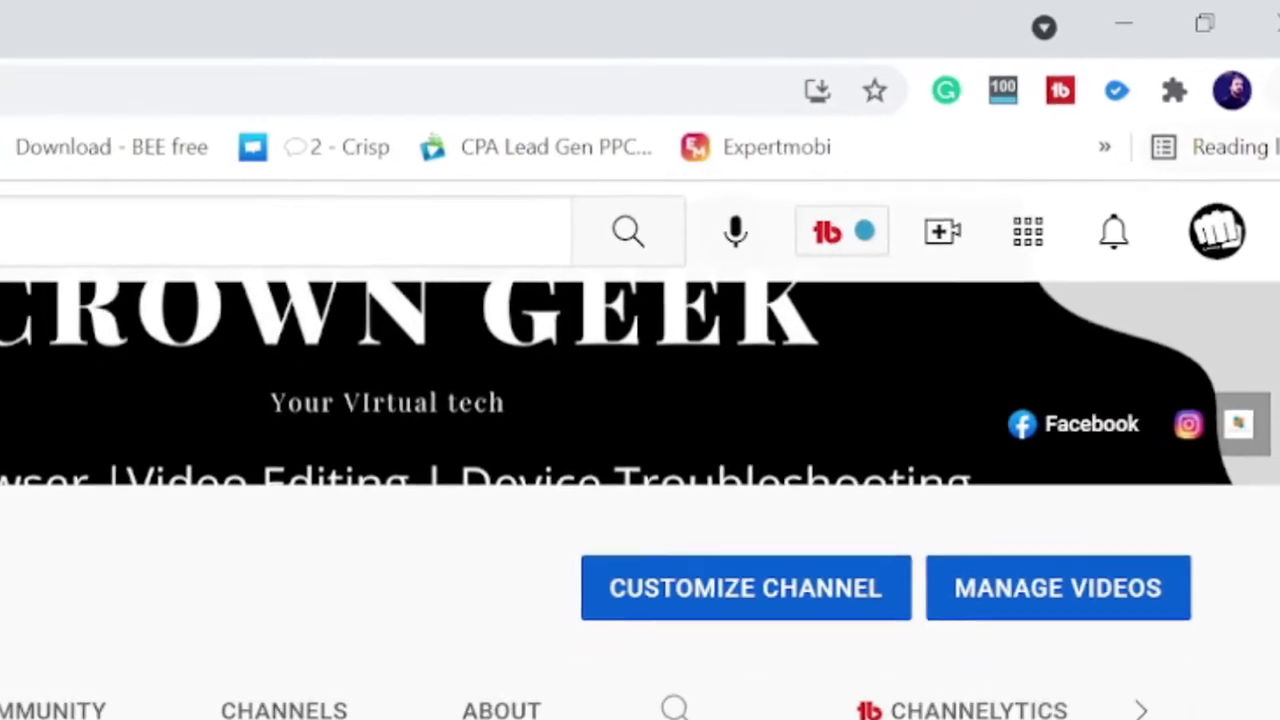
- Open Chrome Settings from the three-dot menu and go to the Privacy and security page
left_click(1272, 90)
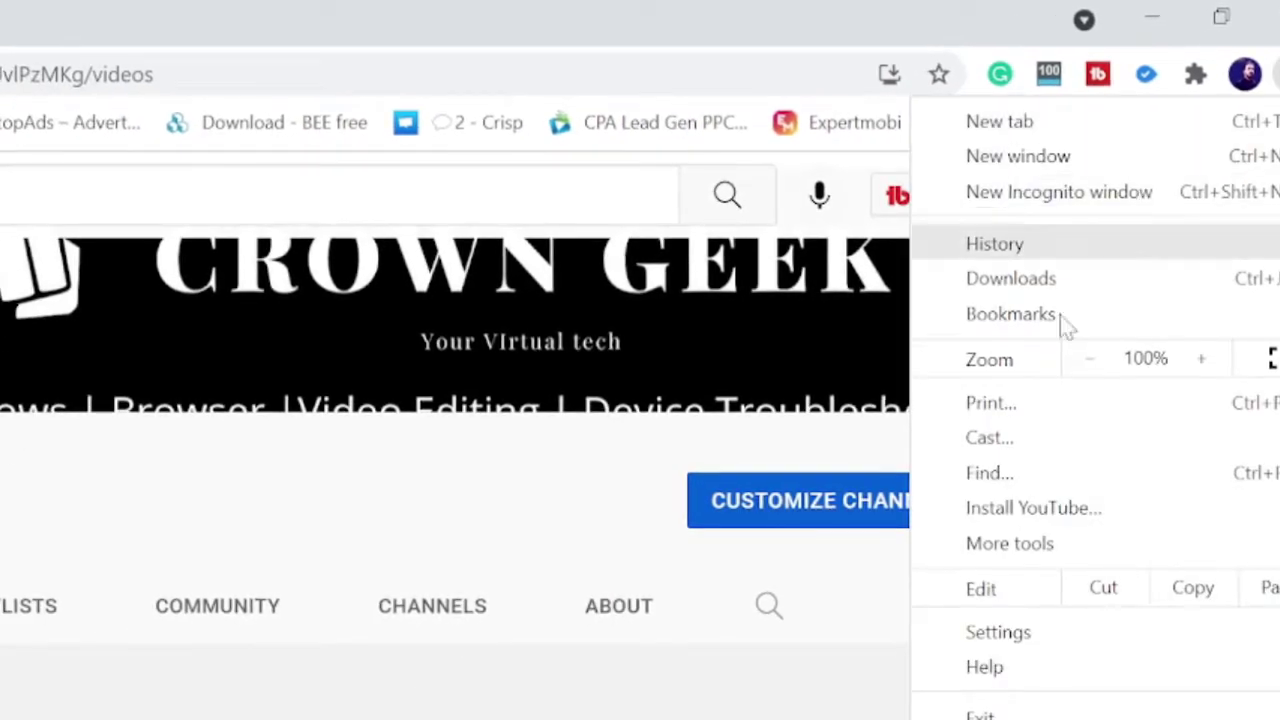
left_click(1025, 645)
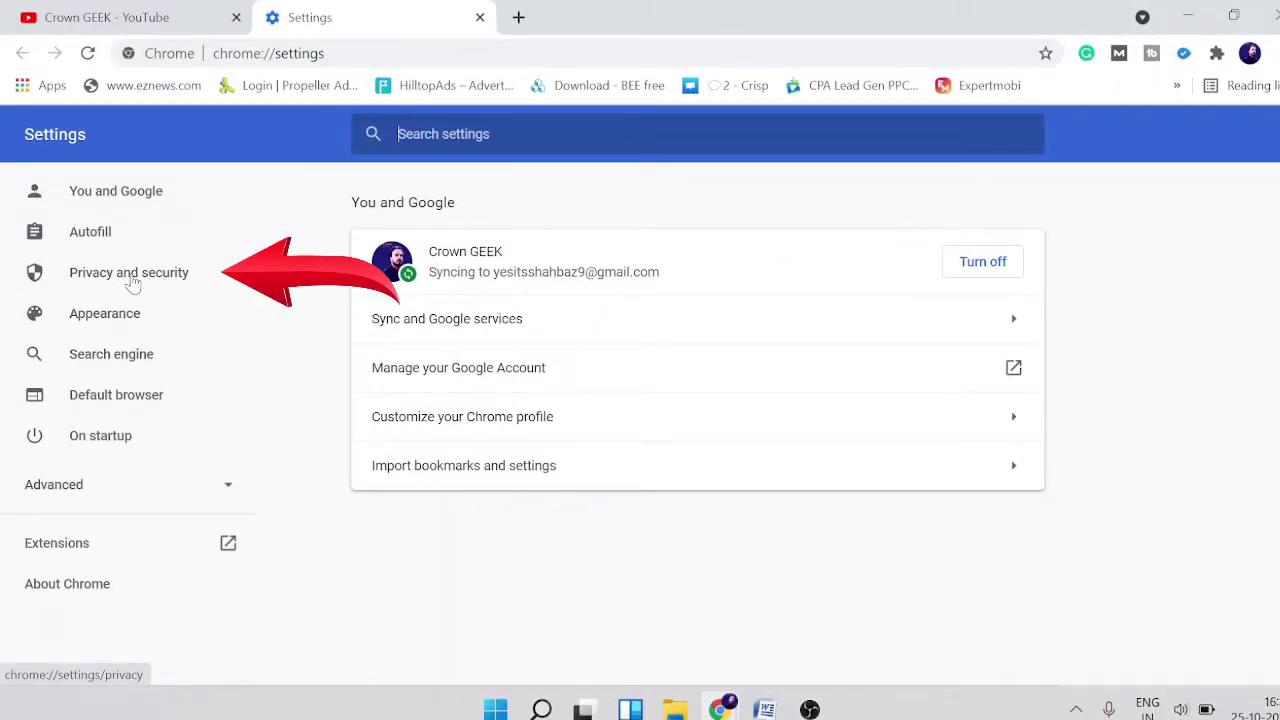
left_click(110, 280)
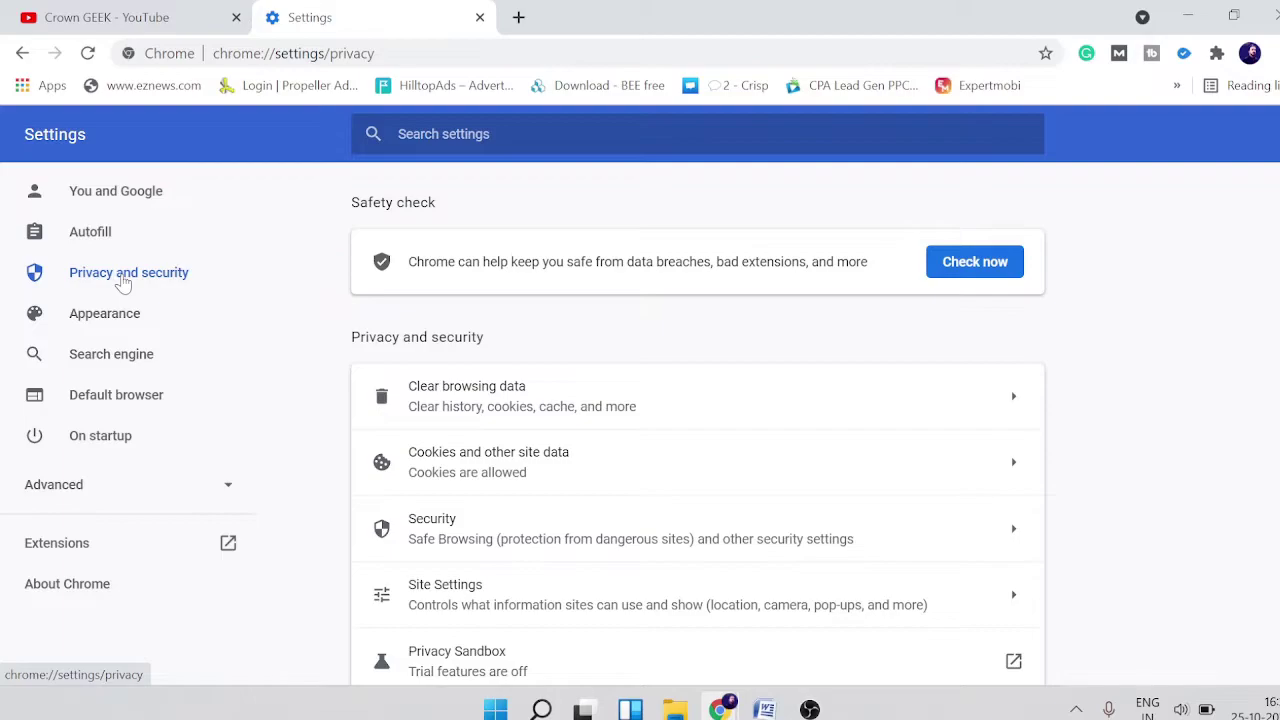
scroll(540, 440, "down", 1)
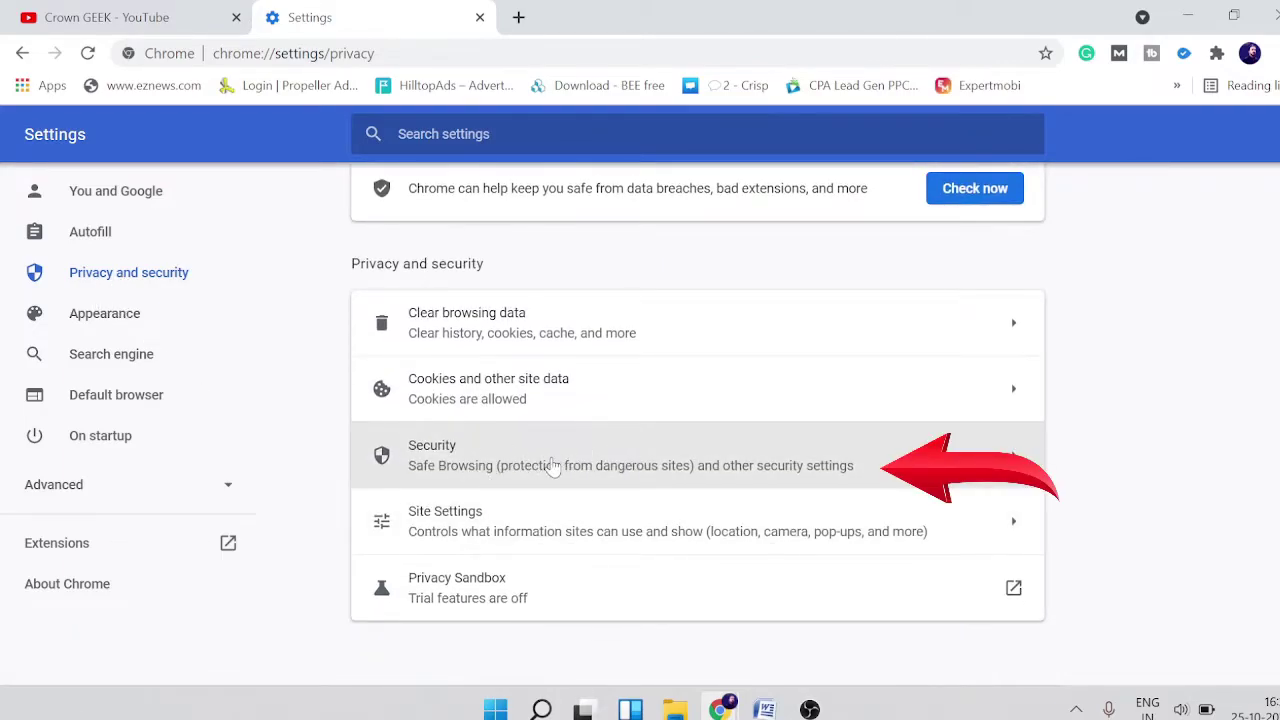
- Open Security settings and confirm Safe Browsing is set to Enhanced protection
left_click(553, 465)
scroll(555, 455, "down", 4)
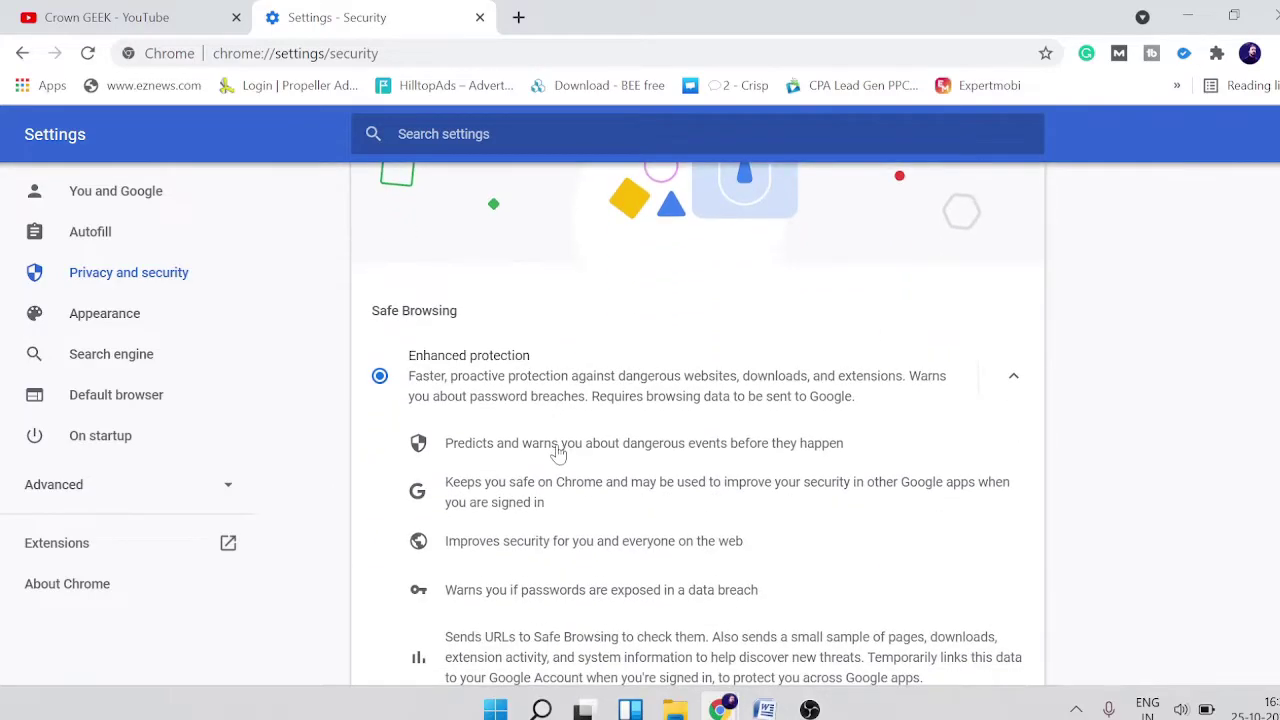
scroll(558, 445, "up", 2)
scroll(495, 400, "down", 2)
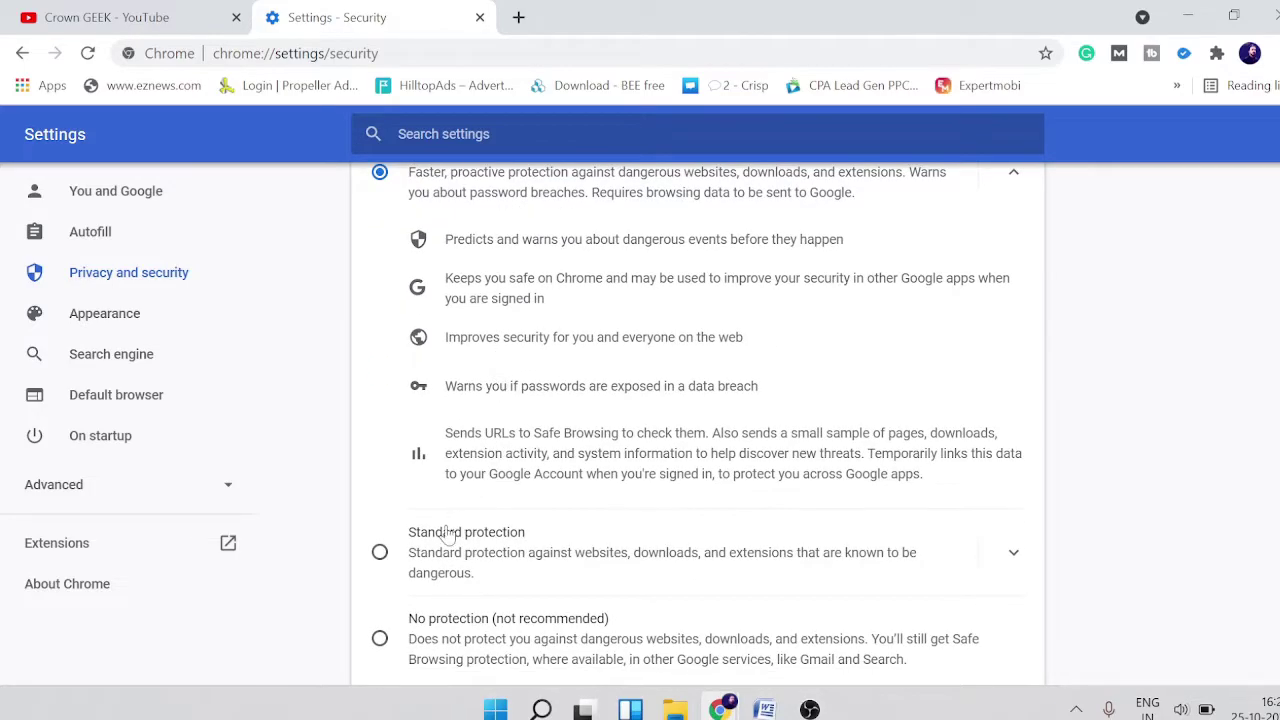
scroll(510, 235, "up", 1)
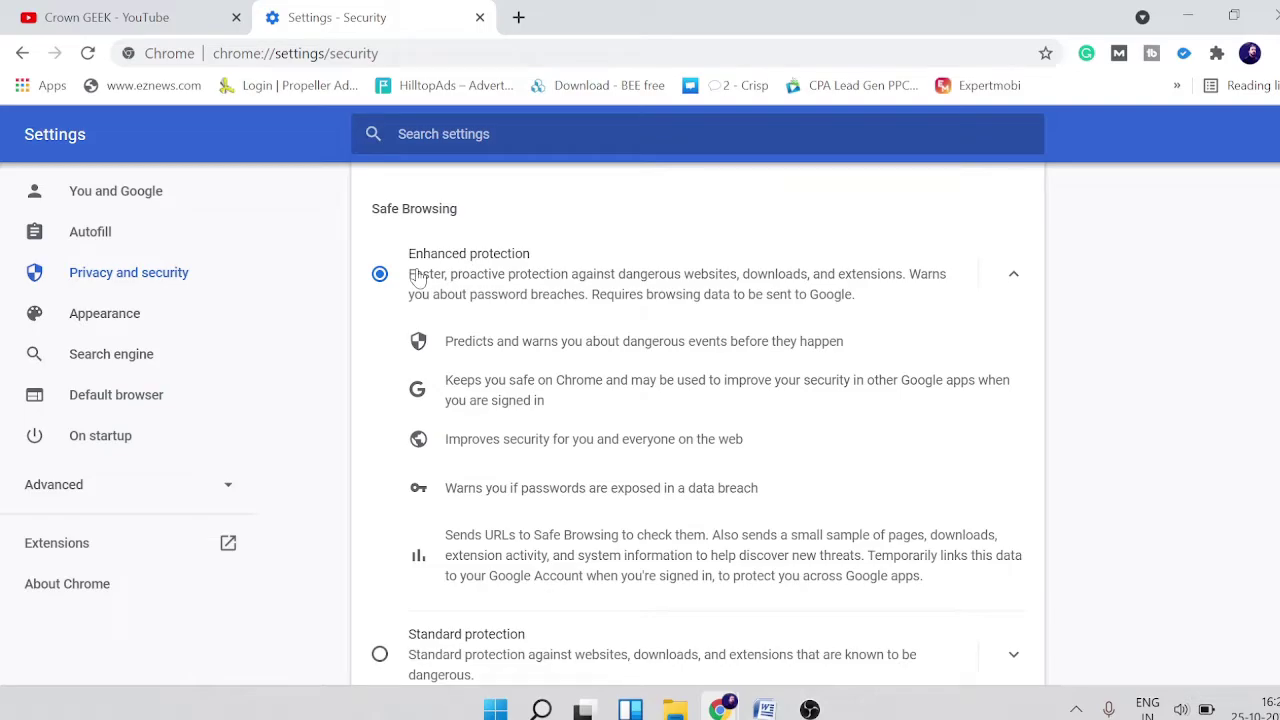
scroll(418, 280, "down", 2)
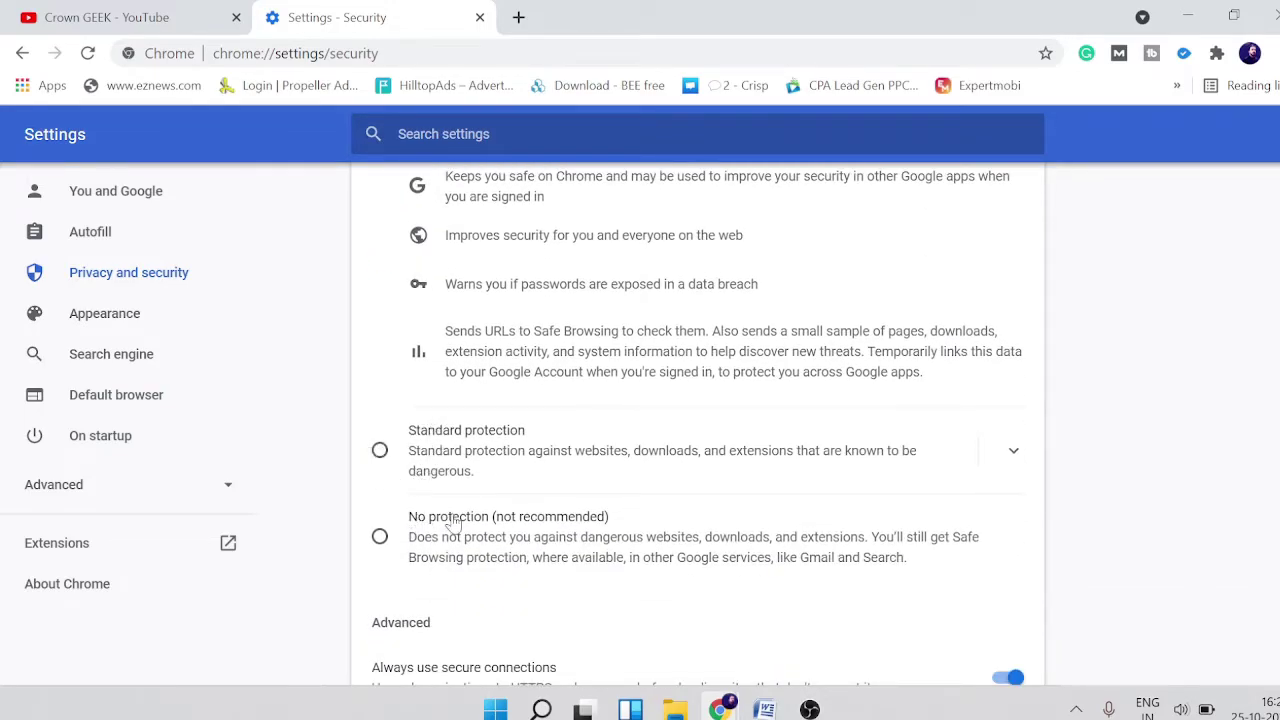
scroll(458, 487, "up", 2)
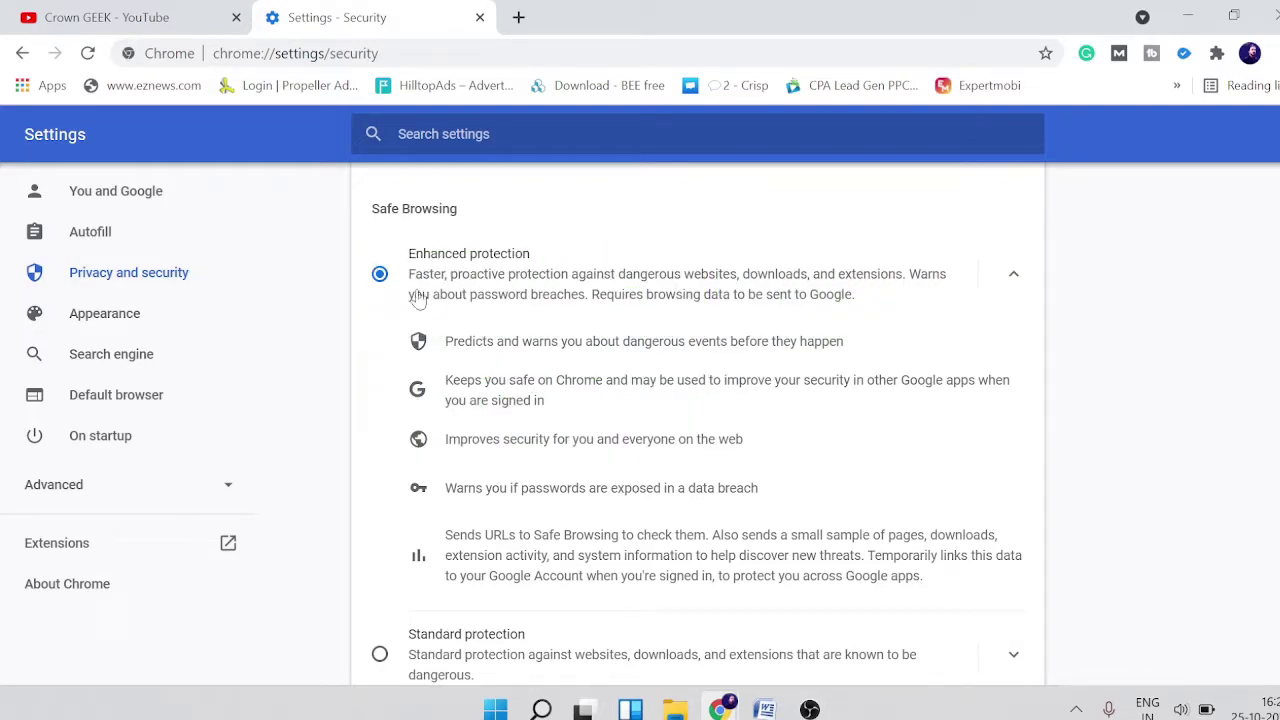
scroll(443, 306, "down", 3)
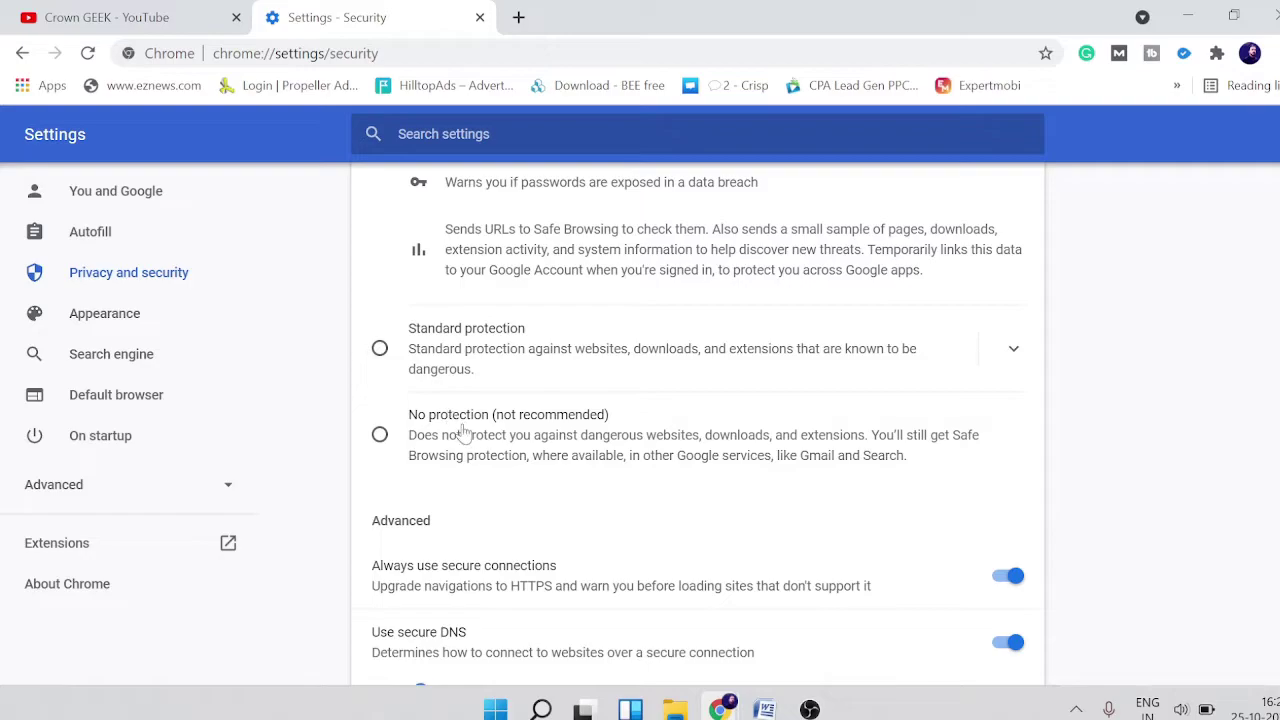
scroll(481, 426, "up", 4)
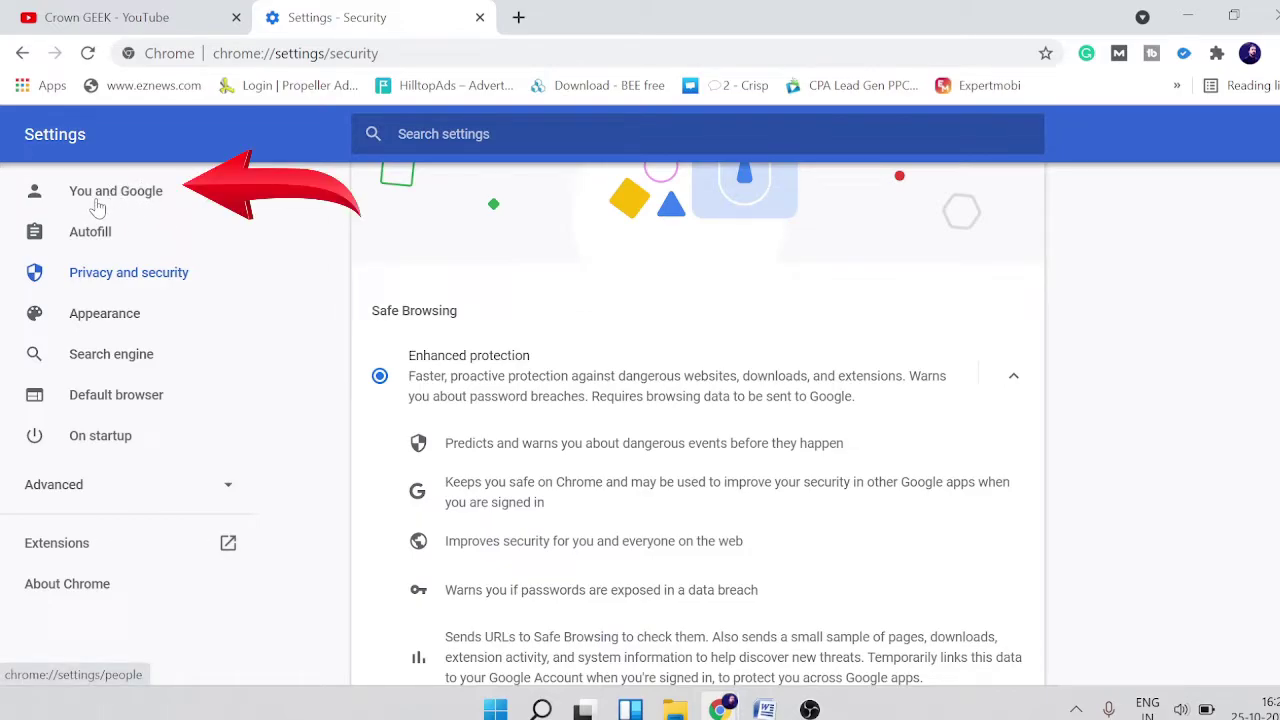
- Go to You and Google > Sync and Google services
left_click(97, 200)
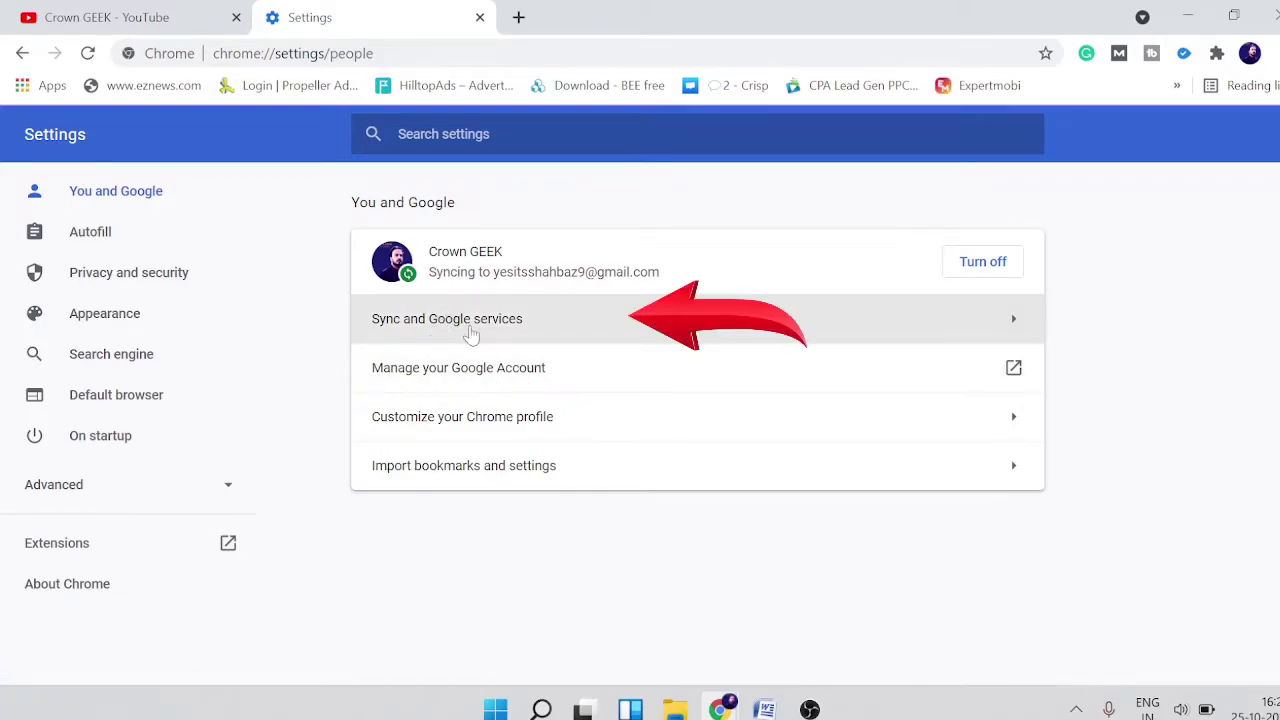
left_click(598, 320)
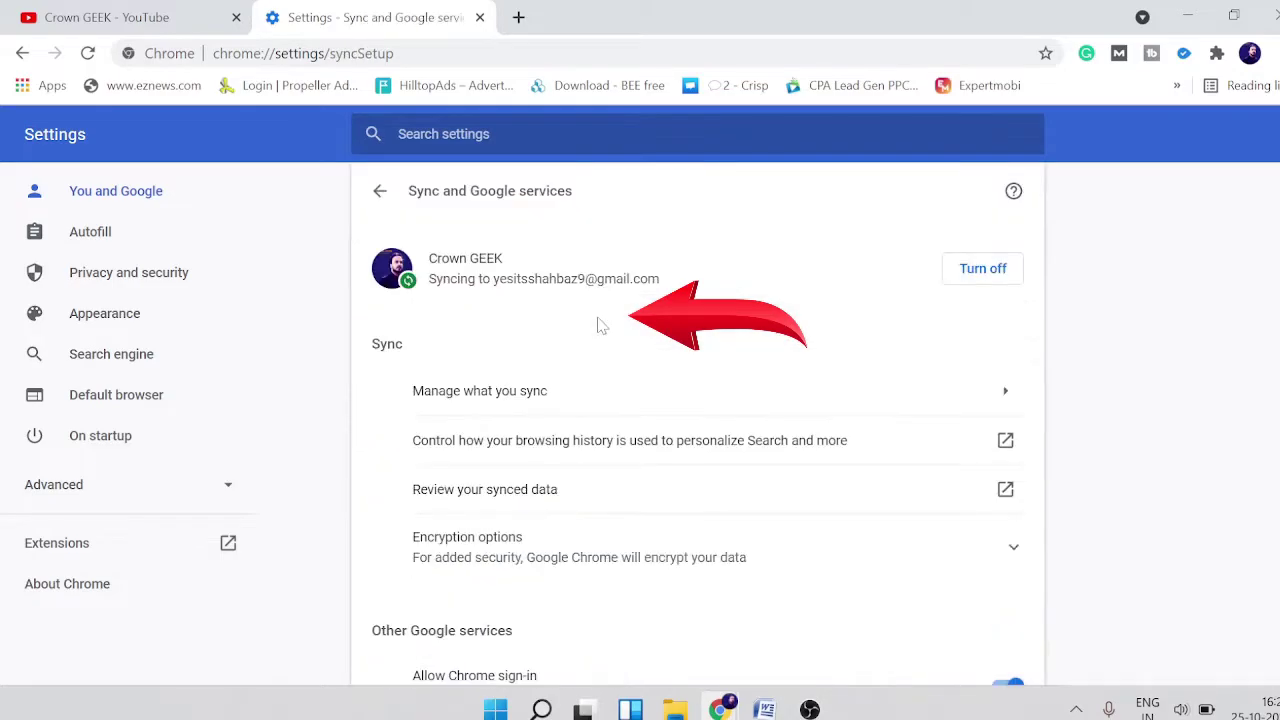
scroll(596, 325, "down", 1)
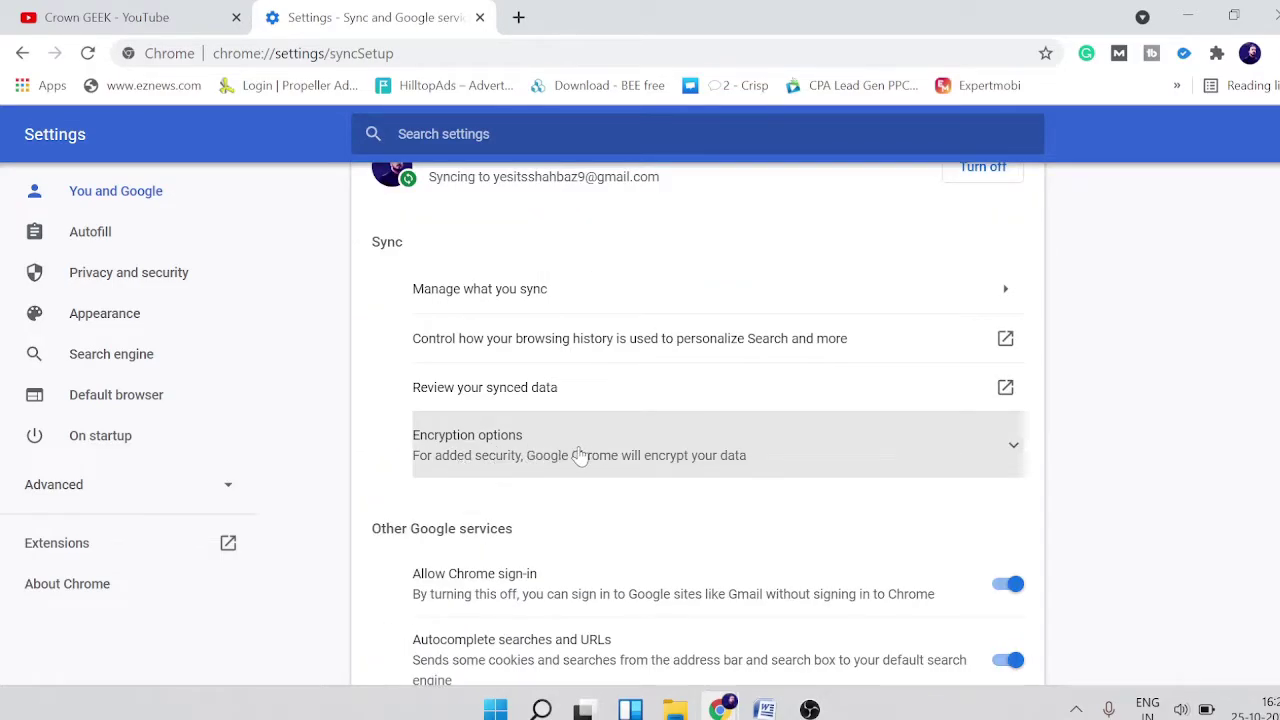
- Expand Encryption options and keep 'Encrypt synced passwords with your Google Account' selected
left_click(564, 452)
scroll(566, 452, "down", 1)
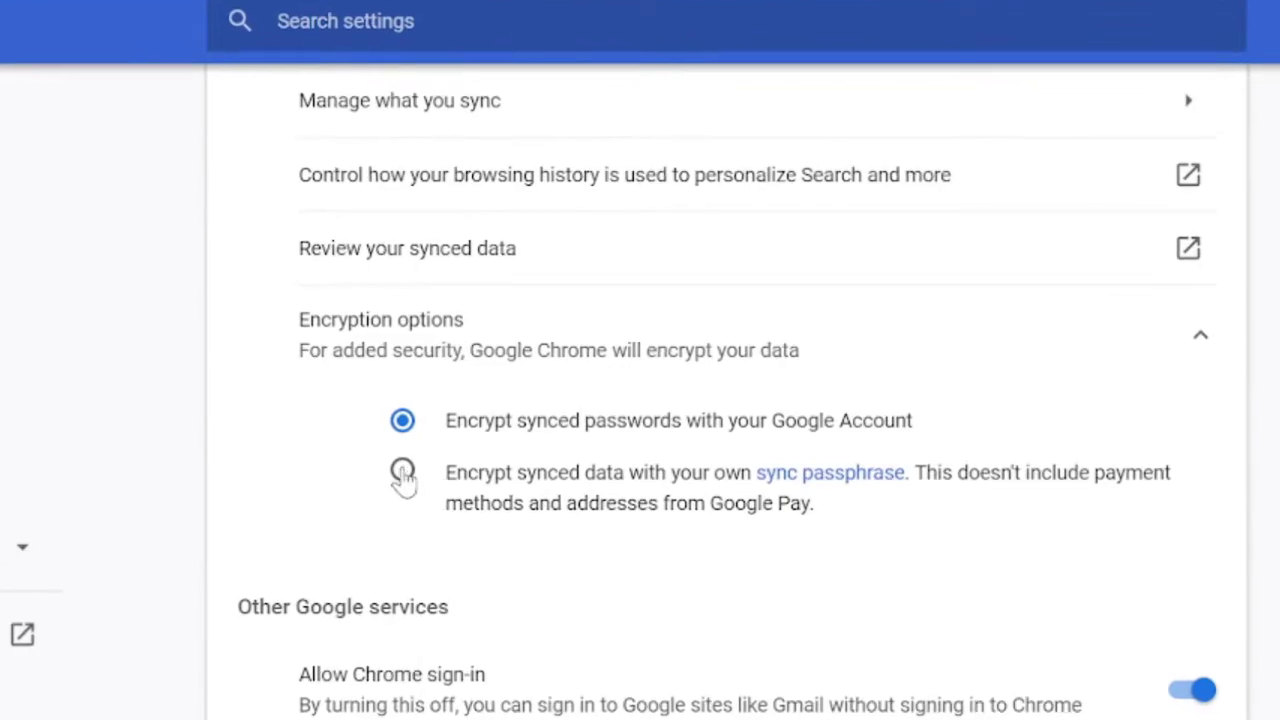
left_click(402, 472)
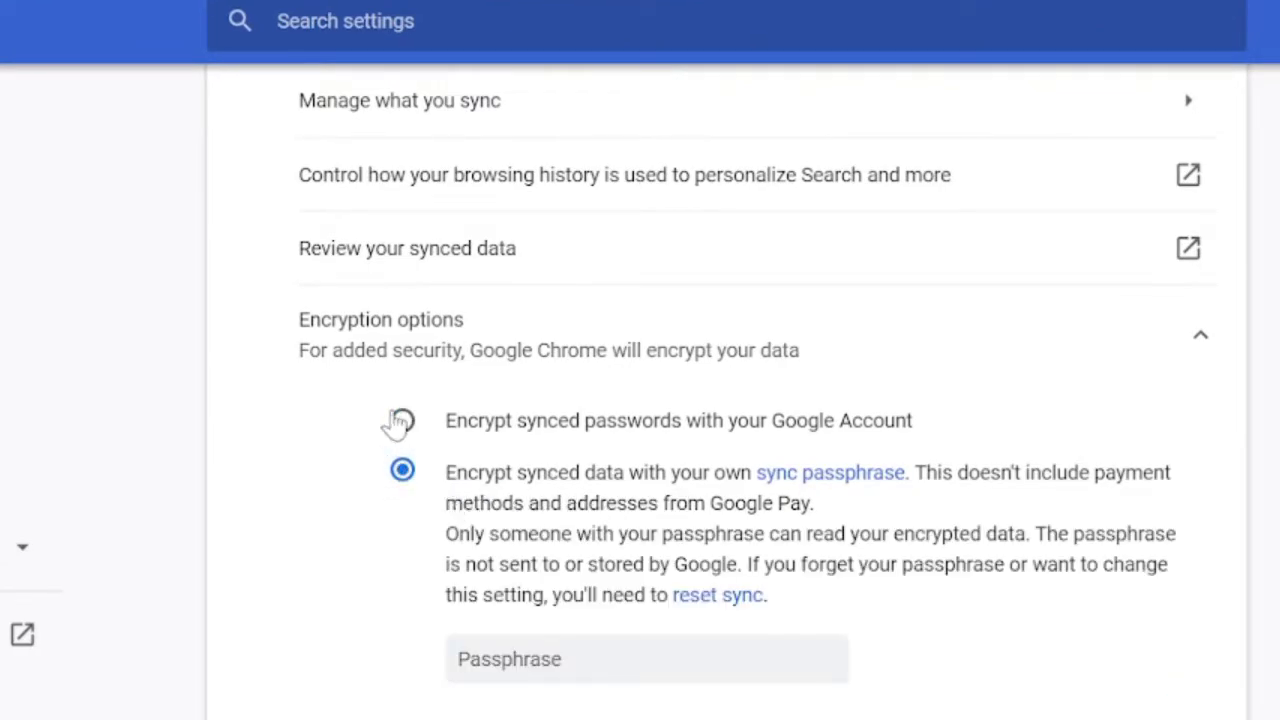
left_click(402, 420)
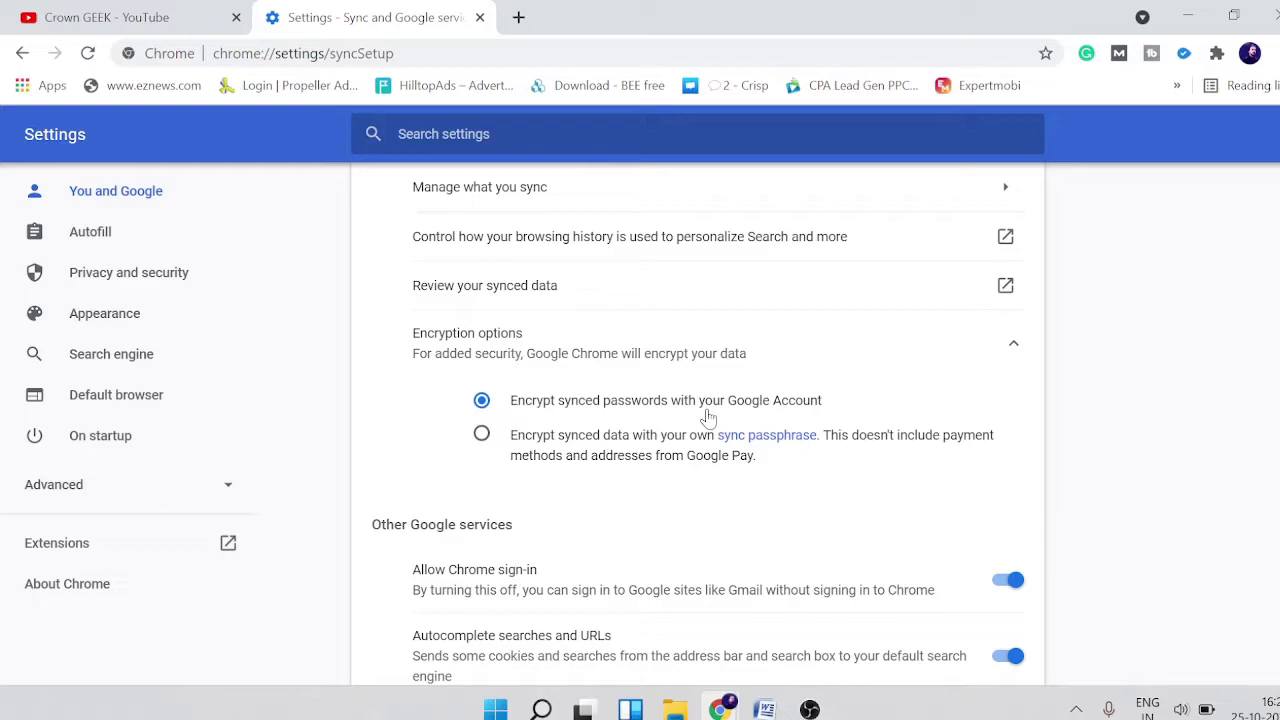
- Open Privacy Sandbox from Privacy and security and switch the trials toggle off
left_click(138, 285)
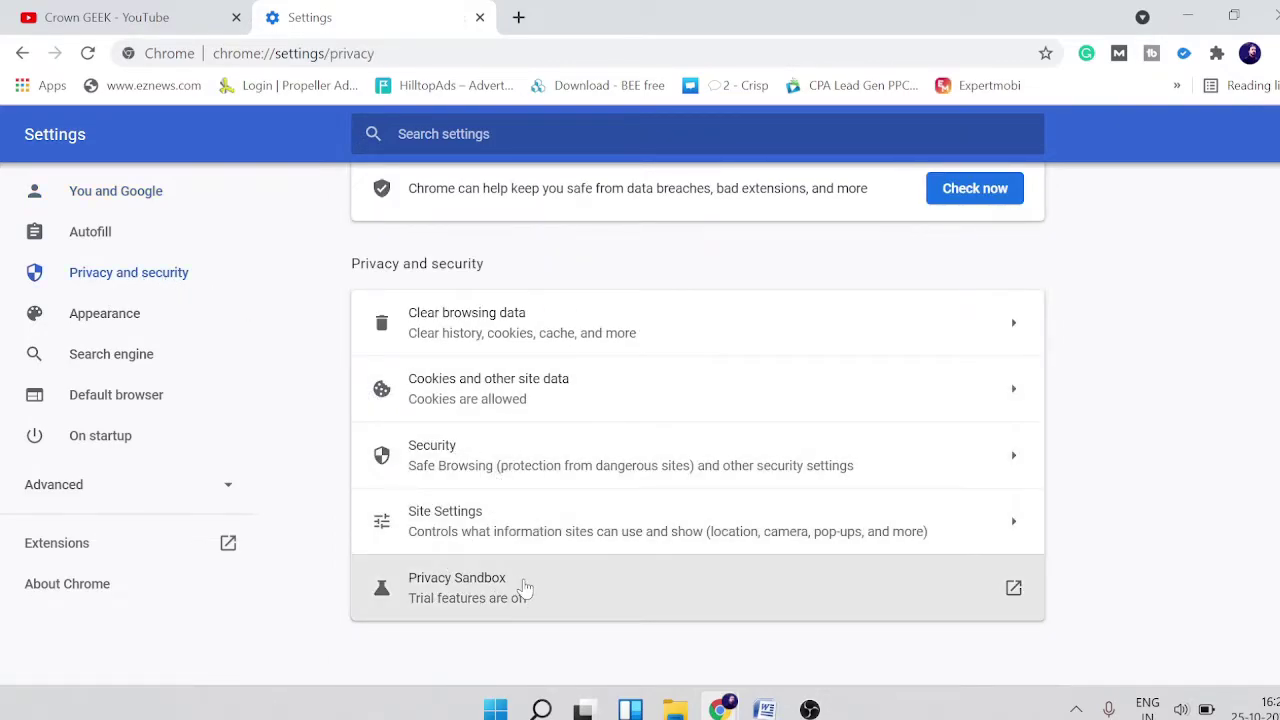
left_click(592, 588)
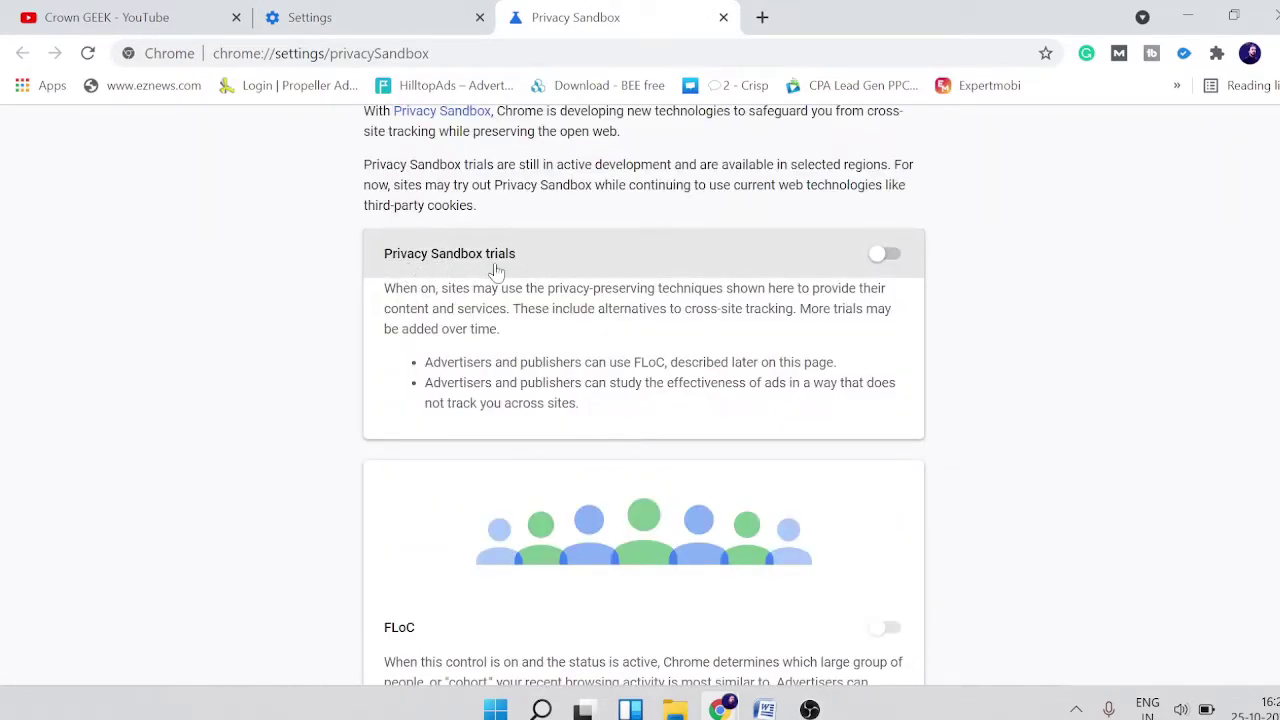
left_click(887, 254)
scroll(920, 335, "down", 2)
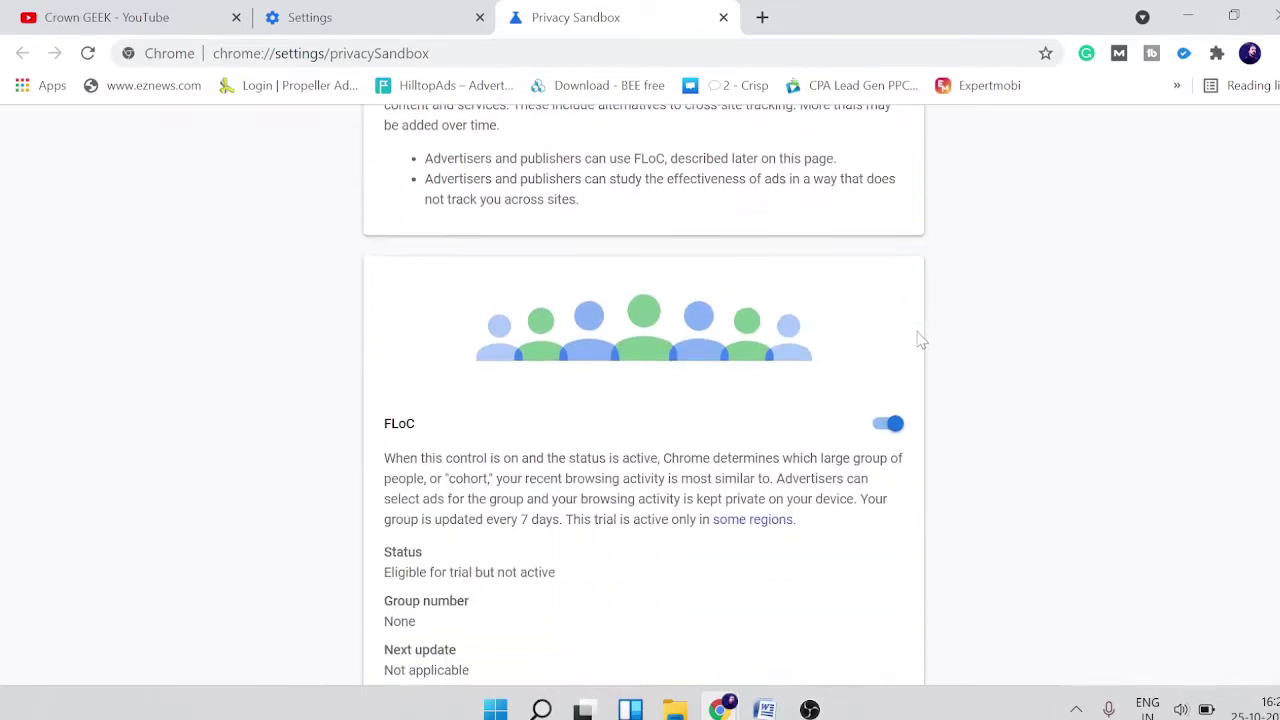
scroll(503, 352, "up", 3)
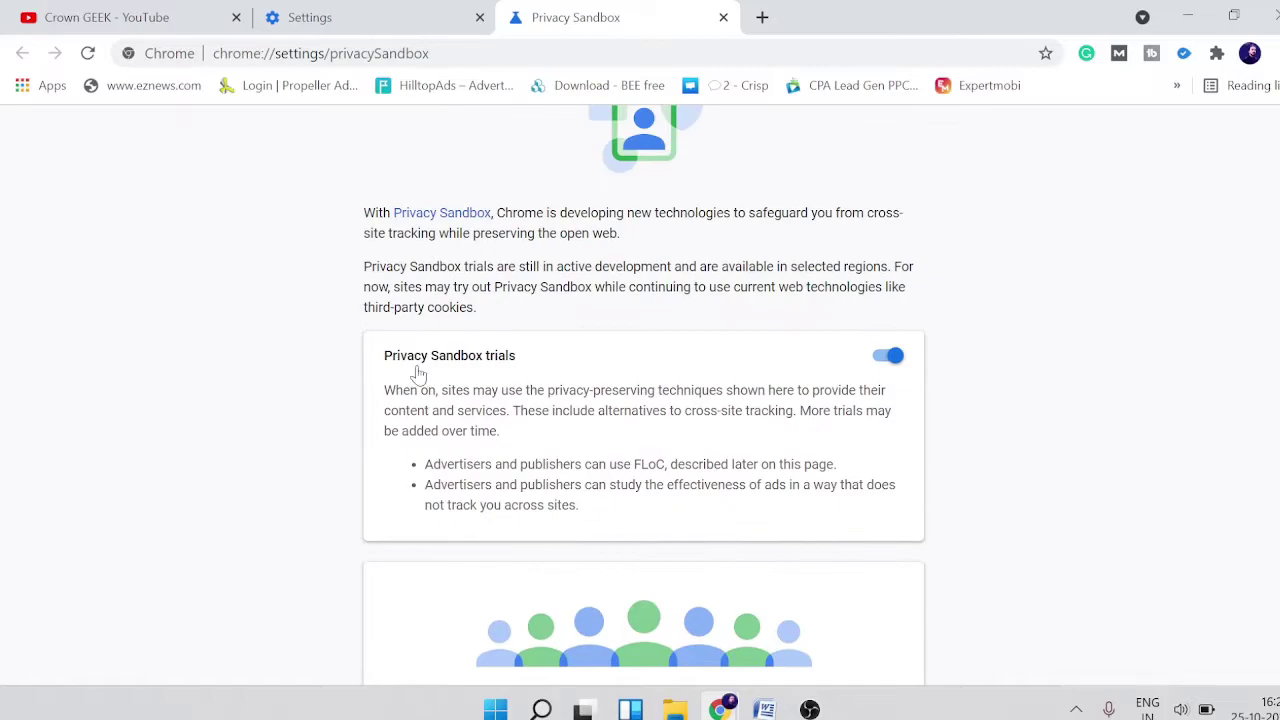
left_click(889, 356)
scroll(877, 380, "down", 3)
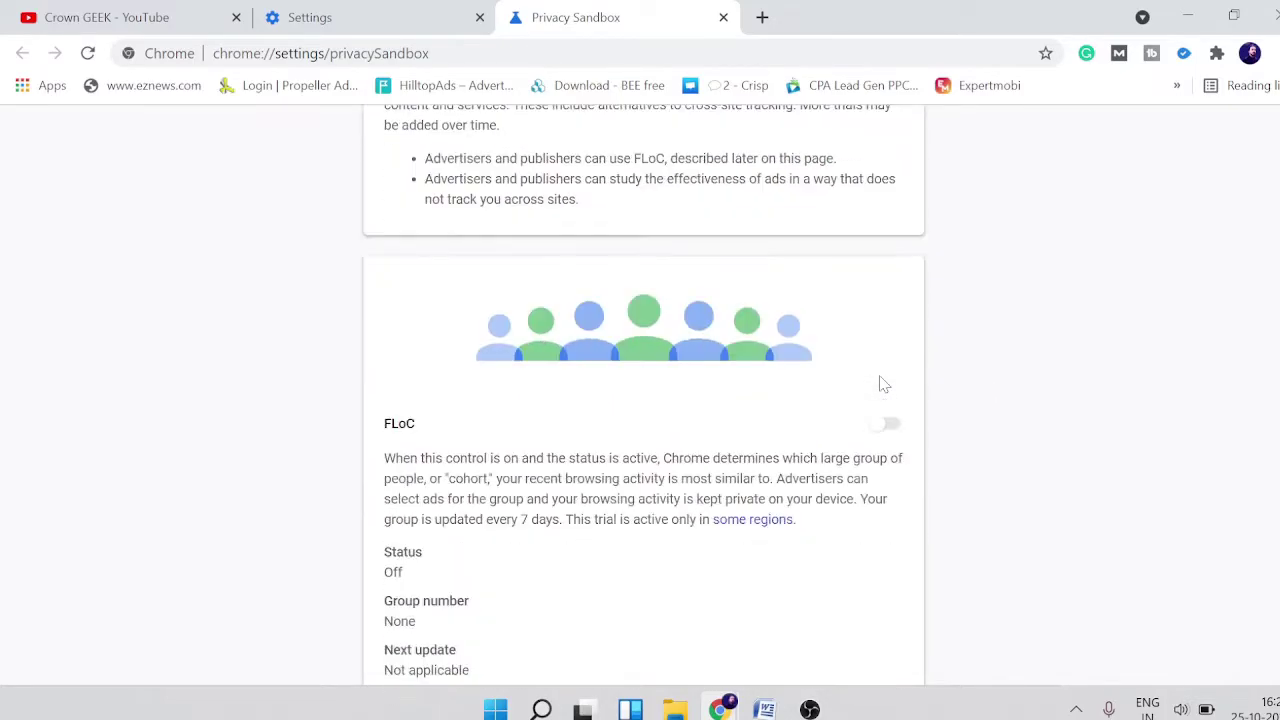
scroll(880, 257, "up", 2)
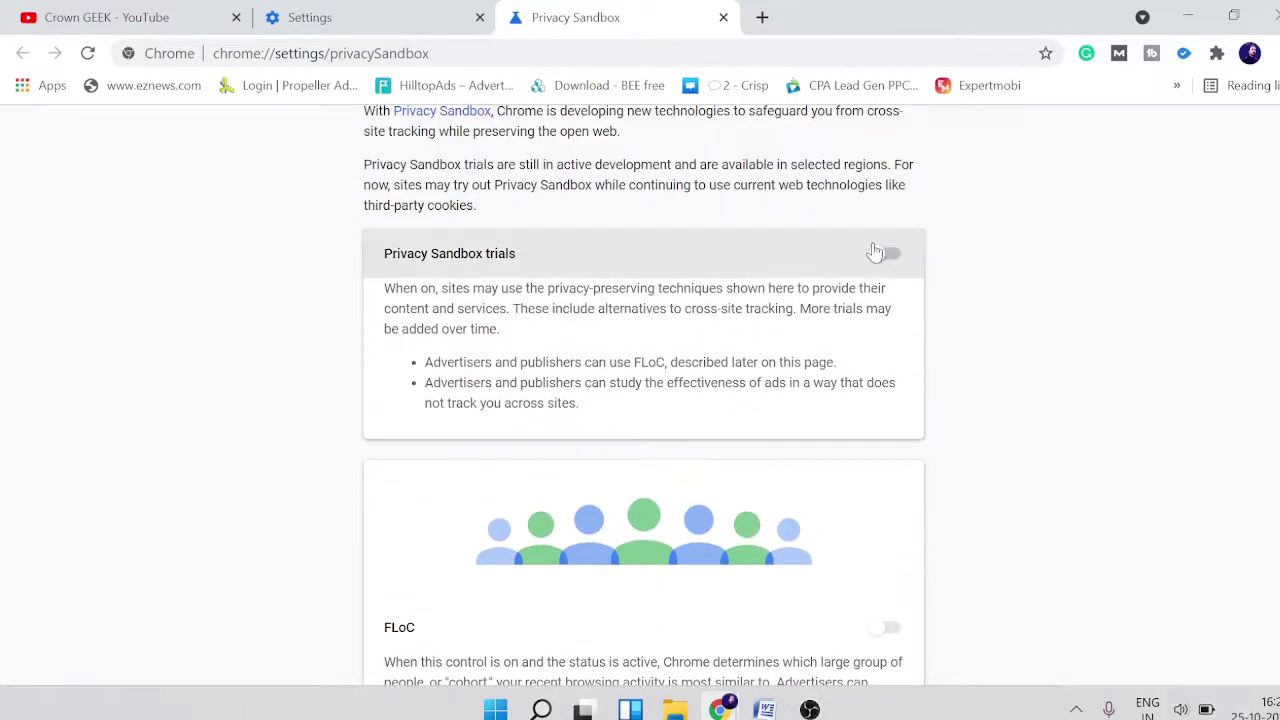
- Verify FLoC is off, then return to the Settings tab on Privacy and security
scroll(488, 403, "down", 1)
scroll(420, 470, "down", 2)
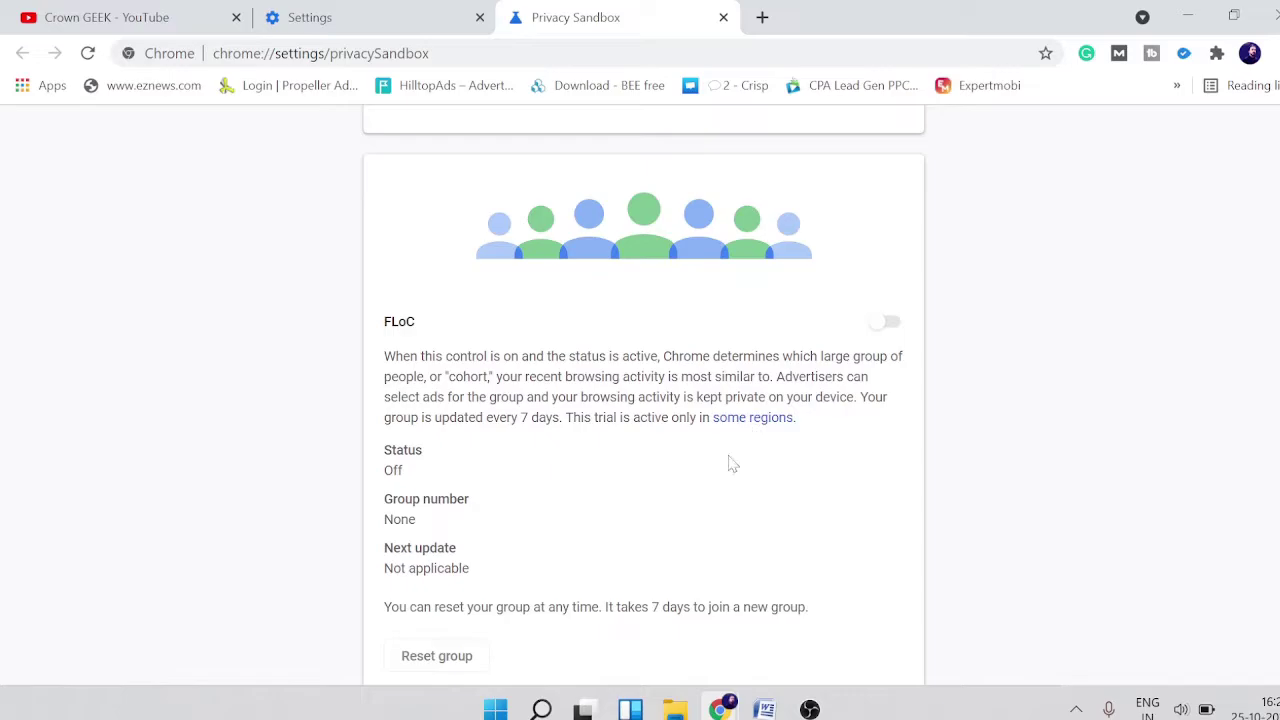
scroll(677, 554, "up", 1)
scroll(674, 400, "up", 2)
scroll(674, 400, "down", 3)
scroll(354, 453, "up", 2)
scroll(352, 453, "up", 5)
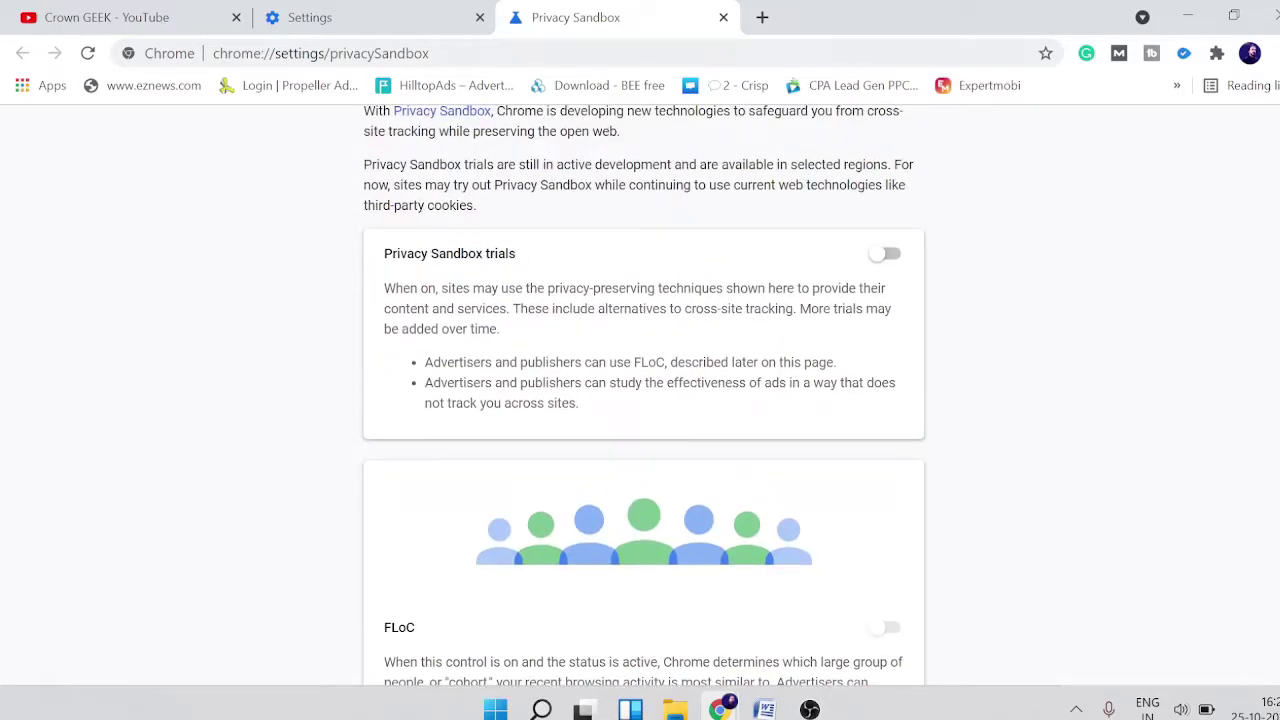
left_click(422, 28)
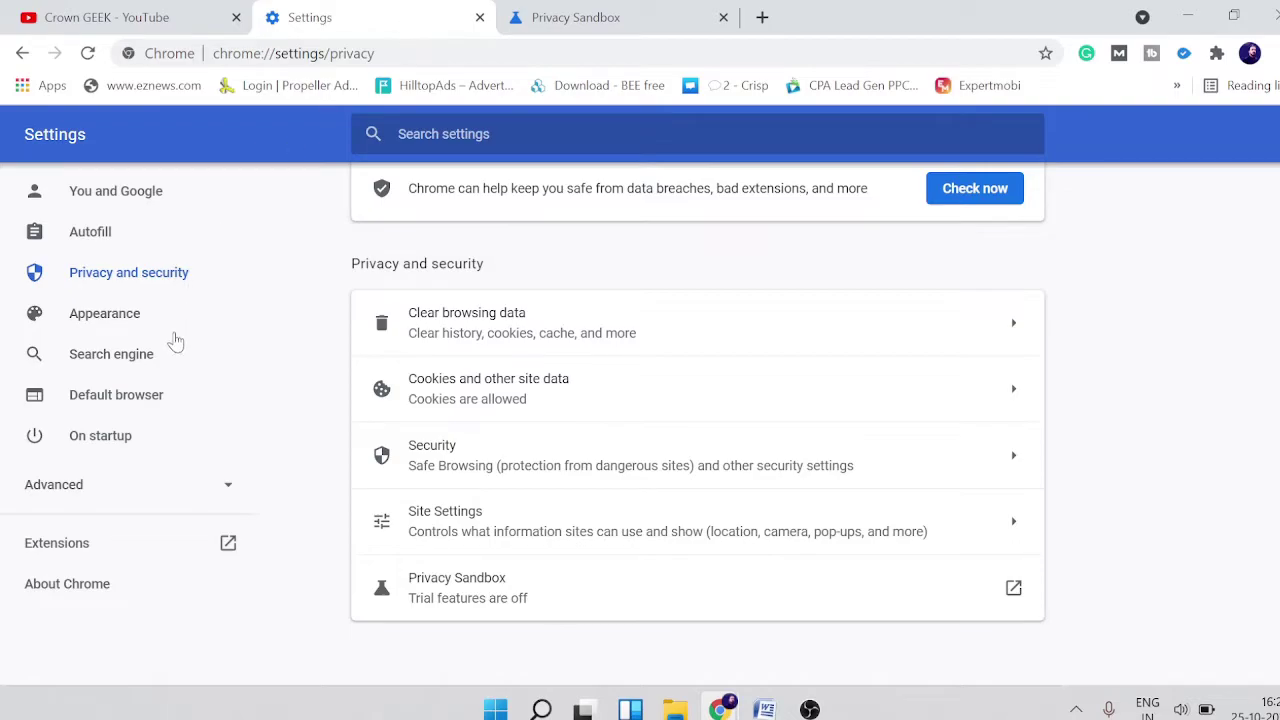
- Reopen Security and confirm Always use secure connections and Use secure DNS are on
left_click(490, 465)
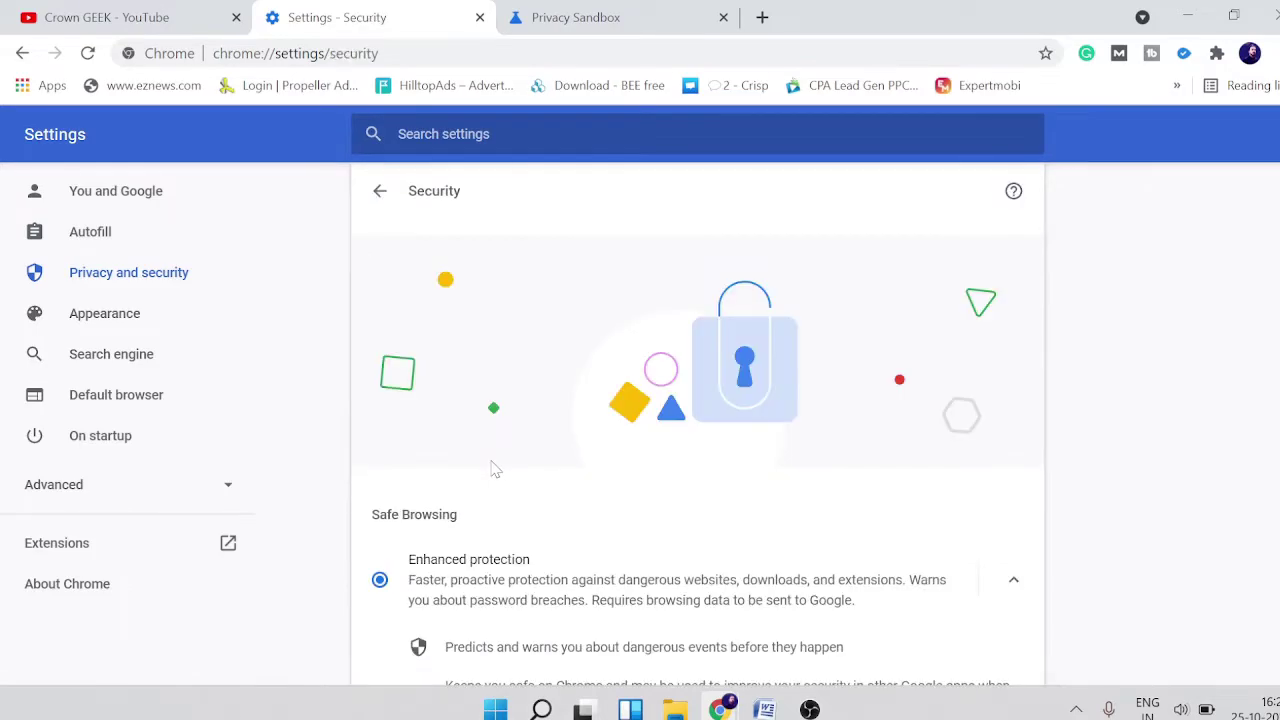
scroll(500, 466, "down", 5)
scroll(512, 470, "down", 2)
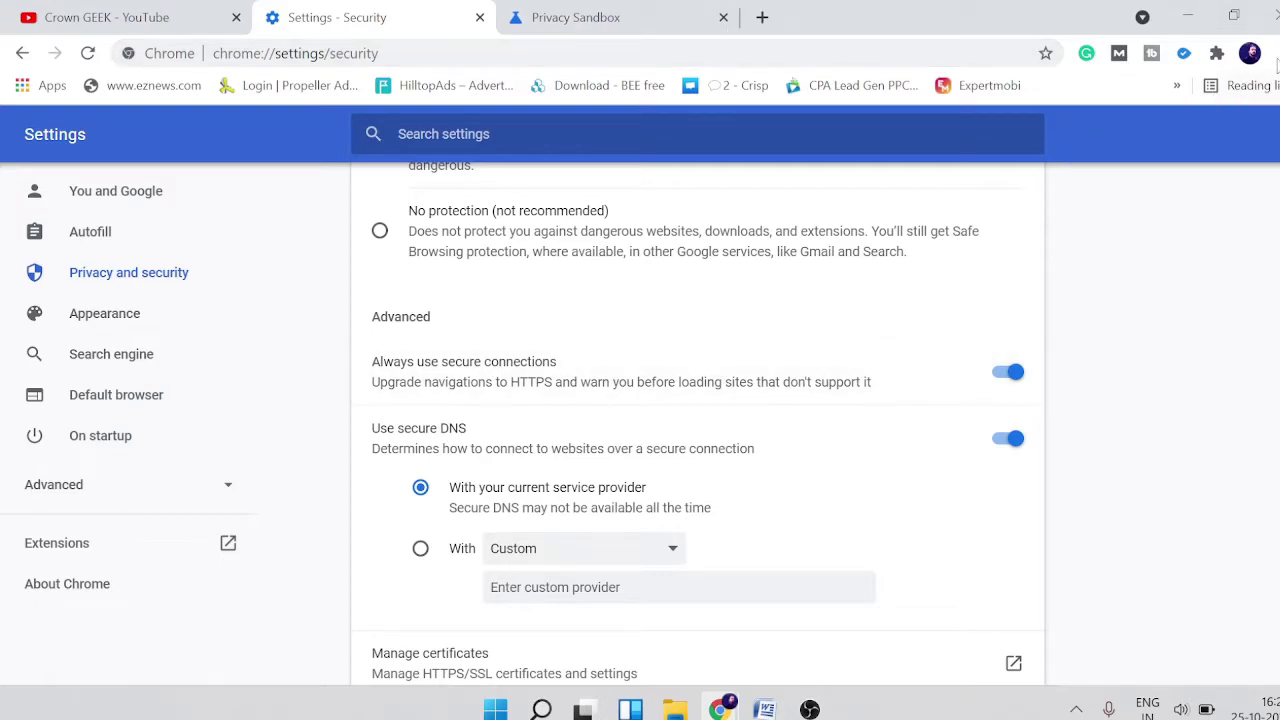
- Open the Extensions page via More tools to review installed extensions
left_click(1268, 53)
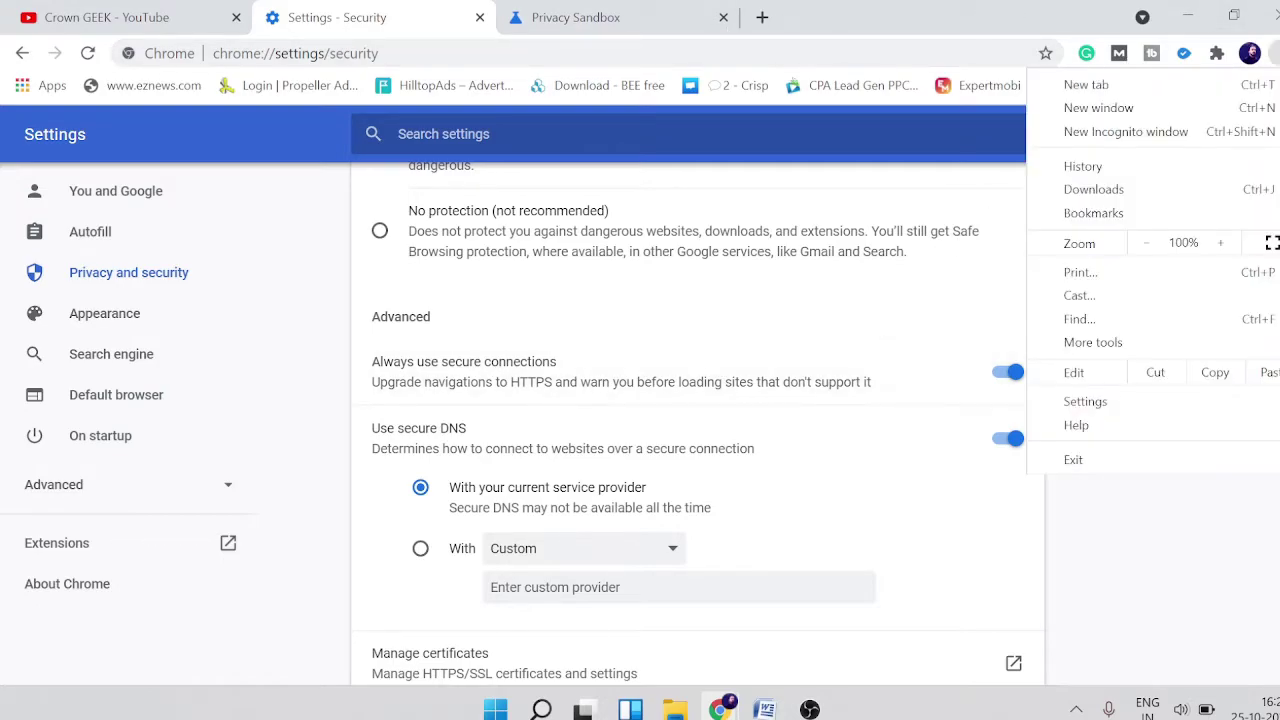
mouse_move(1095, 348)
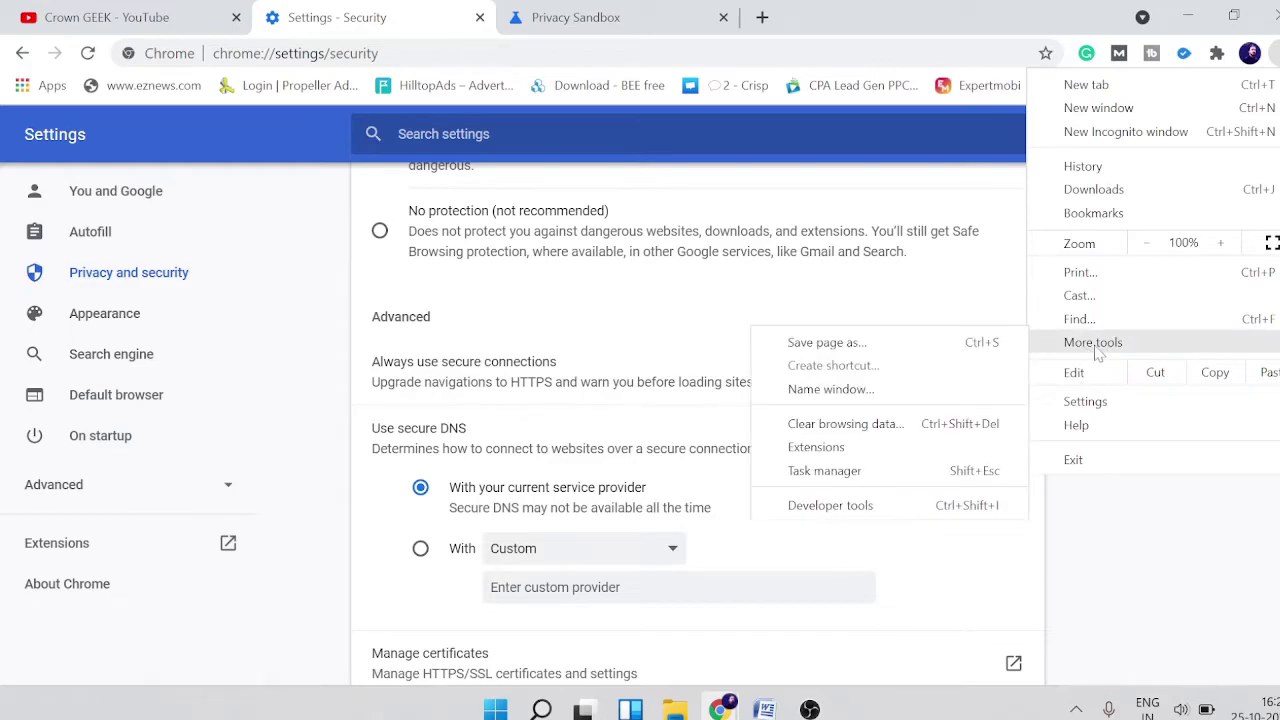
left_click(813, 449)
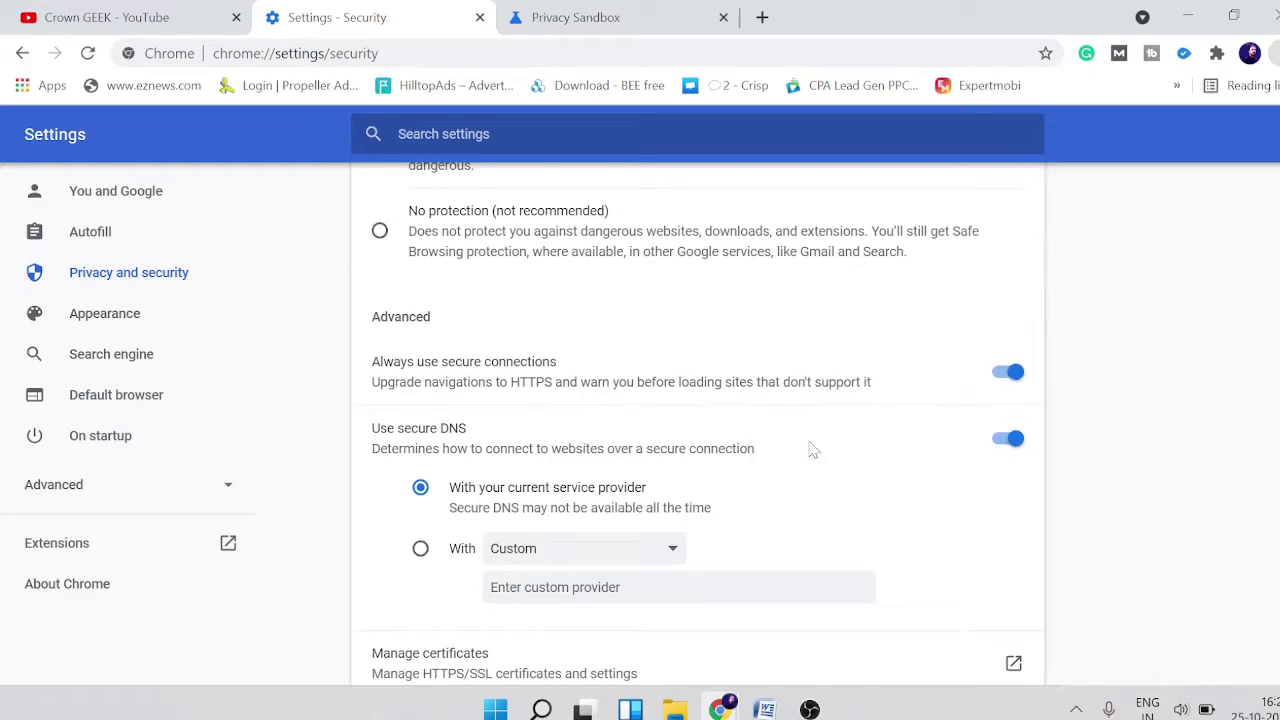